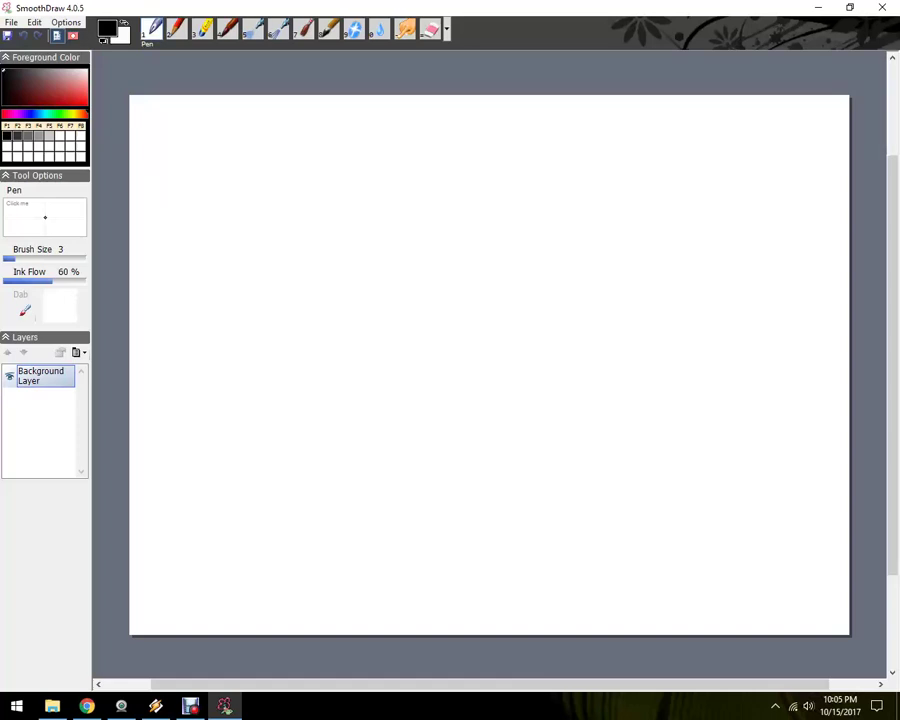
Step: Handwrite the title "Circular Flow Model" in black pen across the top of the canvas
drag(178, 104, 180, 137)
mouse_move(196, 112)
mouse_down()
mouse_move(196, 130)
mouse_move(217, 115)
mouse_move(234, 132)
mouse_move(292, 133)
mouse_up()
click(283, 127)
mouse_move(296, 133)
mouse_down()
mouse_move(306, 122)
mouse_move(333, 140)
mouse_up()
mouse_move(333, 110)
mouse_down()
mouse_move(357, 111)
mouse_move(352, 123)
mouse_up()
mouse_move(370, 112)
mouse_down()
mouse_move(370, 140)
mouse_move(386, 131)
mouse_up()
mouse_move(398, 130)
mouse_down()
mouse_move(405, 142)
mouse_move(445, 117)
mouse_move(461, 142)
mouse_up()
drag(472, 128, 531, 145)
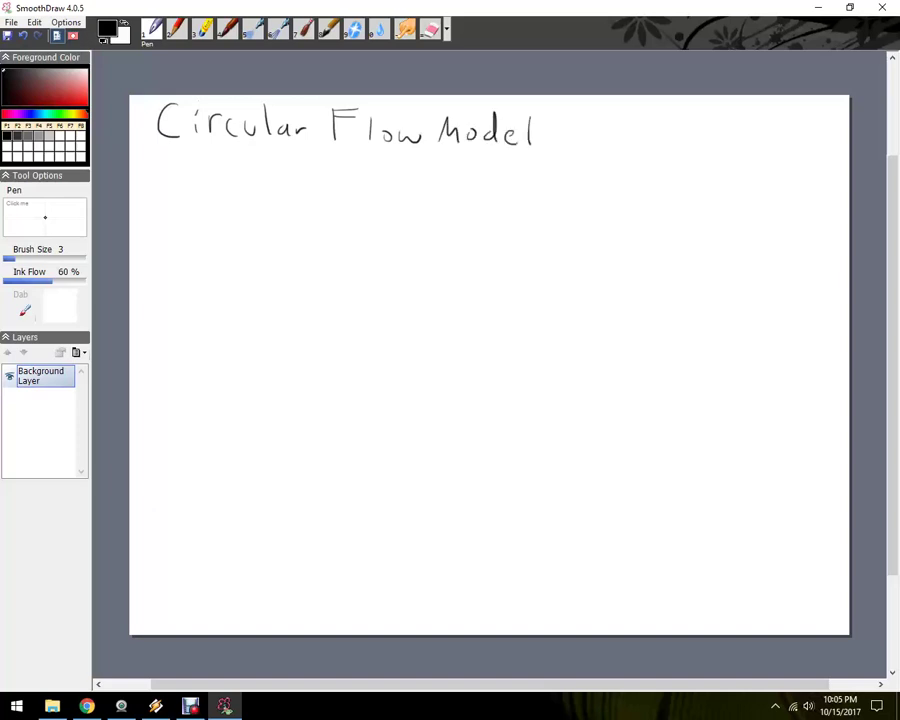
Step: Circle the word "Model" in the title, underline "Flow" and add a dollar sign beneath it
mouse_move(438, 155)
mouse_down()
mouse_move(527, 166)
mouse_move(544, 97)
mouse_move(433, 140)
mouse_move(440, 160)
mouse_up()
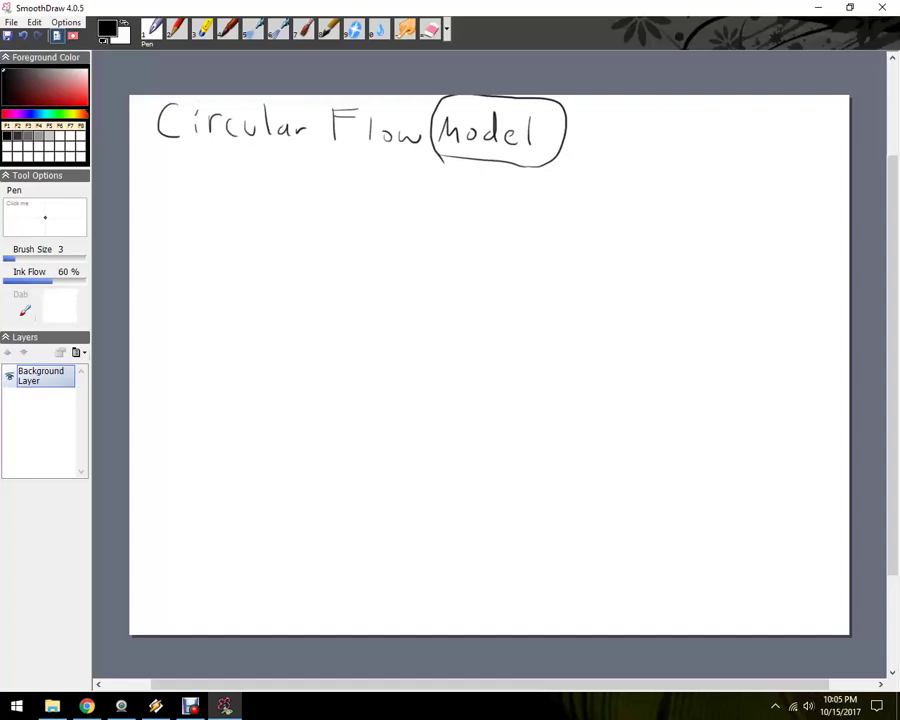
mouse_move(336, 152)
mouse_down()
mouse_move(407, 148)
mouse_move(365, 158)
mouse_move(361, 170)
mouse_up()
drag(365, 152, 368, 172)
Step: Draw a simple house with a closed roof on the canvas's left side and label it "Households" underneath
mouse_move(154, 370)
mouse_down()
mouse_move(190, 322)
mouse_move(253, 367)
mouse_up()
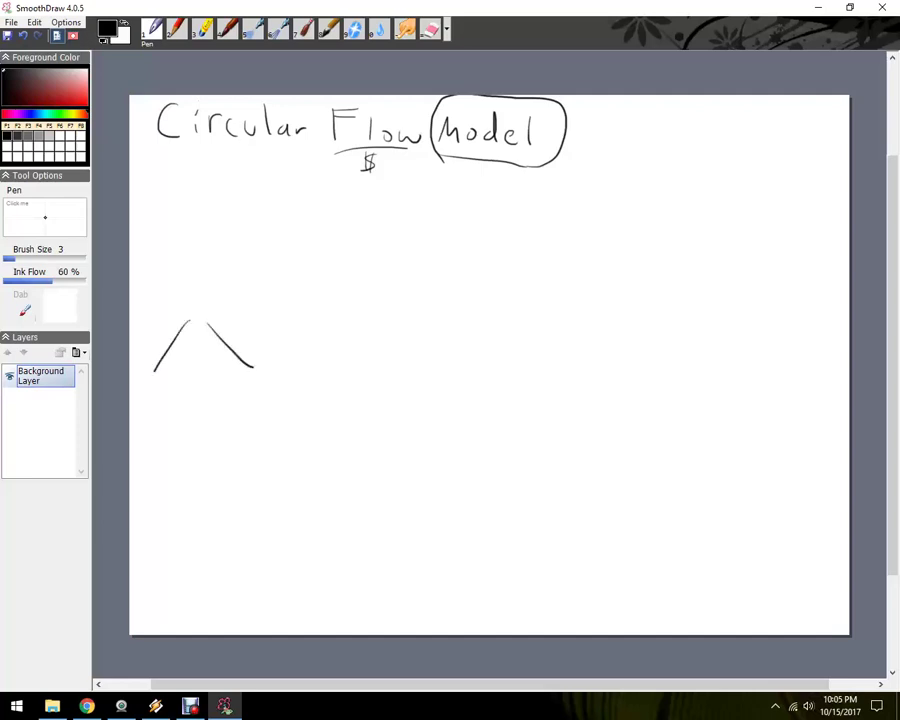
mouse_move(172, 362)
mouse_down()
mouse_move(173, 407)
mouse_move(237, 354)
mouse_up()
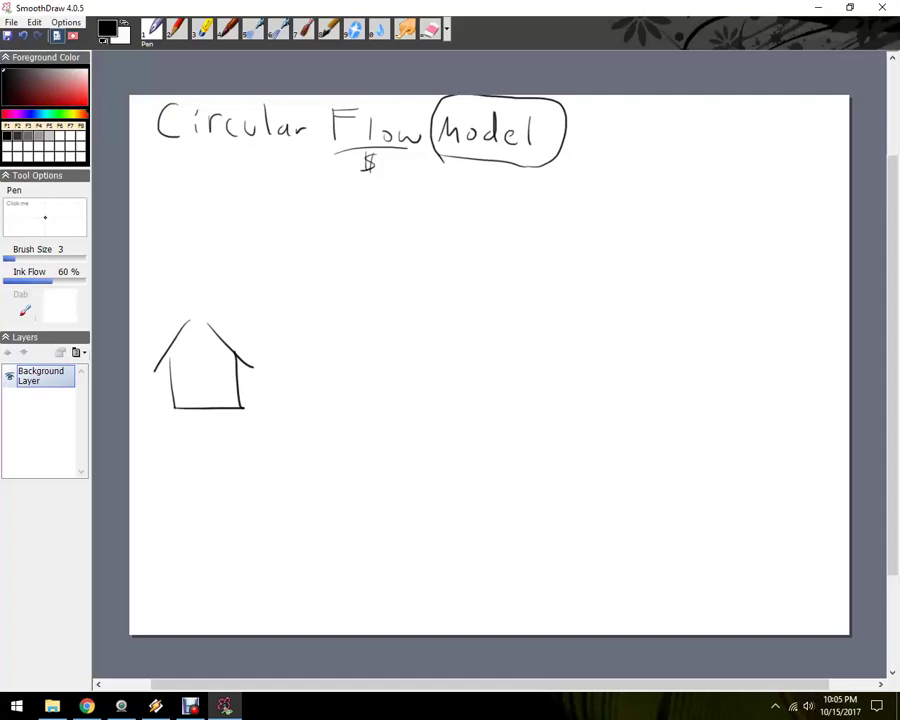
mouse_move(143, 415)
mouse_down()
mouse_move(143, 442)
mouse_move(157, 428)
mouse_up()
mouse_move(157, 415)
mouse_down()
mouse_move(157, 442)
mouse_move(175, 429)
mouse_up()
mouse_move(183, 426)
mouse_down()
mouse_move(186, 442)
mouse_move(196, 426)
mouse_up()
mouse_move(209, 428)
mouse_down()
mouse_move(201, 440)
mouse_move(234, 441)
mouse_up()
drag(238, 415, 238, 442)
mouse_move(238, 431)
mouse_down()
mouse_move(248, 442)
mouse_move(255, 429)
mouse_move(264, 442)
mouse_up()
mouse_move(278, 428)
mouse_down()
mouse_move(278, 415)
mouse_move(282, 446)
mouse_up()
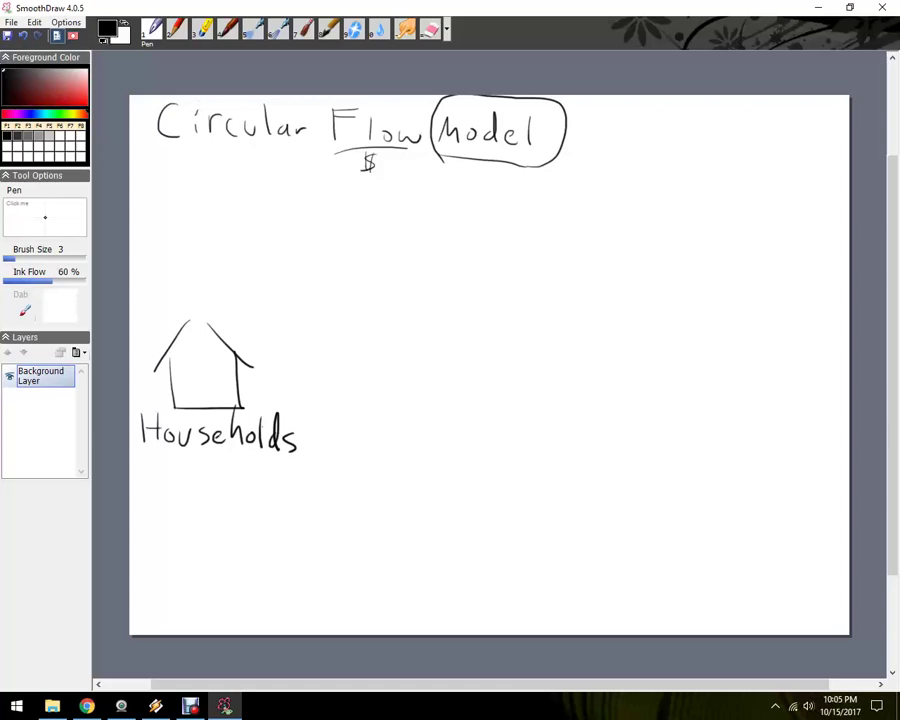
drag(184, 324, 208, 324)
Step: Draw a factory with a smoking chimney, windows and a door on the canvas's right side, labelled "Firms" underneath
drag(656, 347, 652, 412)
drag(724, 361, 721, 417)
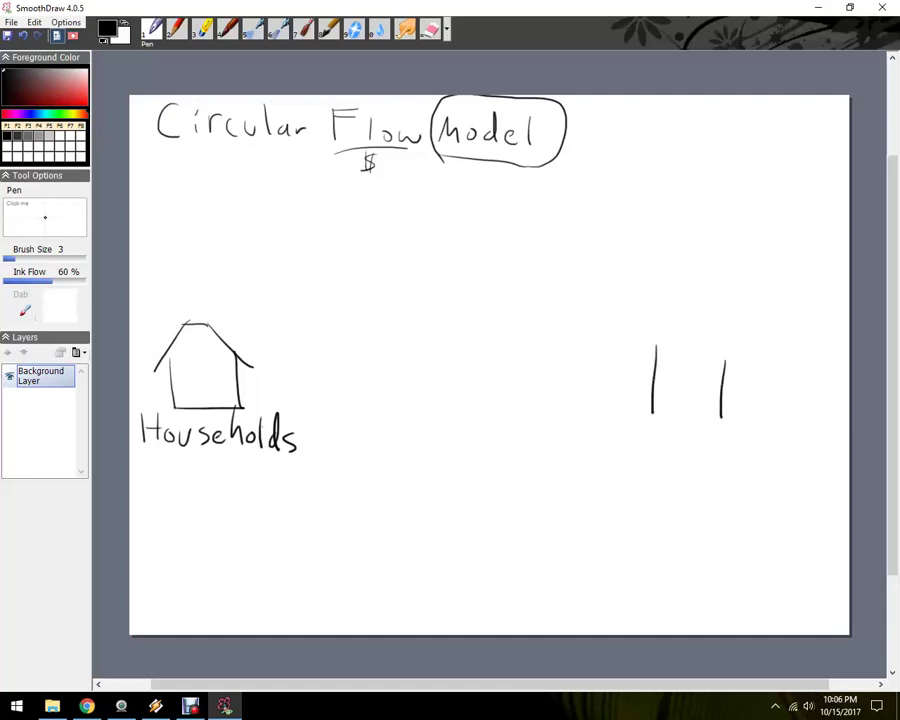
drag(656, 347, 725, 360)
drag(652, 412, 726, 422)
mouse_move(706, 352)
mouse_down()
mouse_move(719, 334)
mouse_move(722, 356)
mouse_move(742, 292)
mouse_up()
mouse_move(627, 431)
mouse_down()
mouse_move(627, 462)
mouse_move(650, 430)
mouse_up()
mouse_move(629, 446)
mouse_down()
mouse_move(645, 444)
mouse_move(656, 462)
mouse_move(680, 447)
mouse_move(718, 465)
mouse_up()
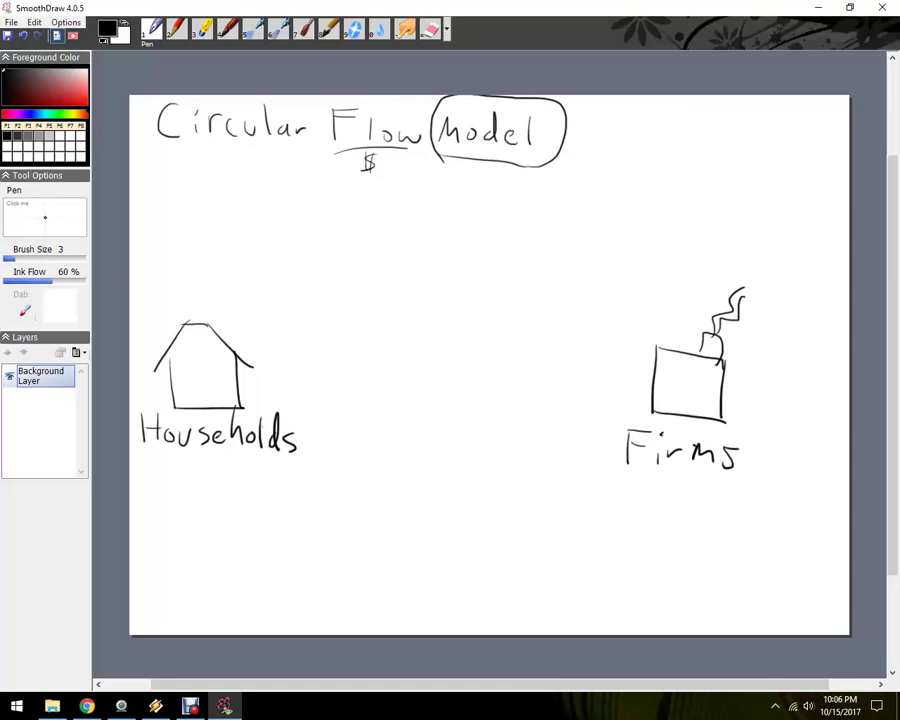
drag(684, 415, 706, 418)
mouse_move(661, 373)
mouse_down()
mouse_move(668, 364)
mouse_move(668, 396)
mouse_move(666, 385)
mouse_move(696, 369)
mouse_move(687, 396)
mouse_move(705, 371)
mouse_up()
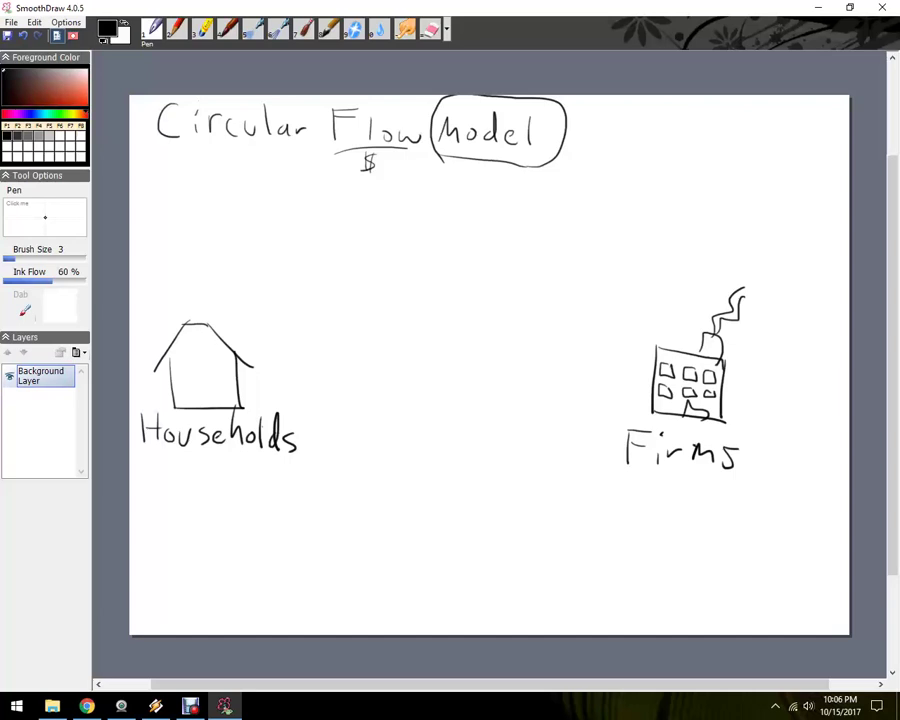
Step: Handwrite the heading "Product Mkt" below the title, centred between the house and the factory
mouse_move(398, 194)
mouse_down()
mouse_move(399, 224)
mouse_move(406, 193)
mouse_up()
key(x)
key(F1)
mouse_move(387, 196)
mouse_down()
mouse_move(430, 192)
mouse_move(397, 191)
mouse_move(400, 205)
mouse_move(424, 198)
mouse_move(431, 213)
mouse_move(574, 228)
mouse_up()
drag(566, 211, 582, 209)
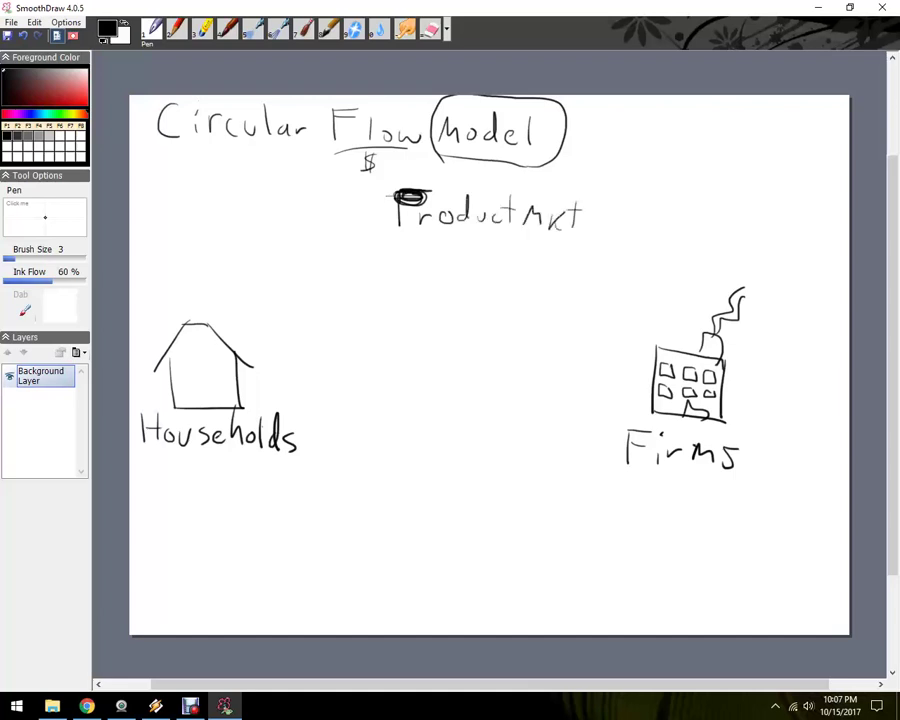
Step: Draw an upper curved arrow from Households to Firms and label it with two dollar signs
mouse_move(265, 365)
mouse_down()
mouse_move(346, 306)
mouse_move(586, 320)
mouse_move(639, 360)
mouse_move(618, 354)
mouse_up()
drag(441, 266, 425, 280)
drag(434, 262, 438, 285)
drag(457, 270, 452, 287)
drag(457, 267, 456, 288)
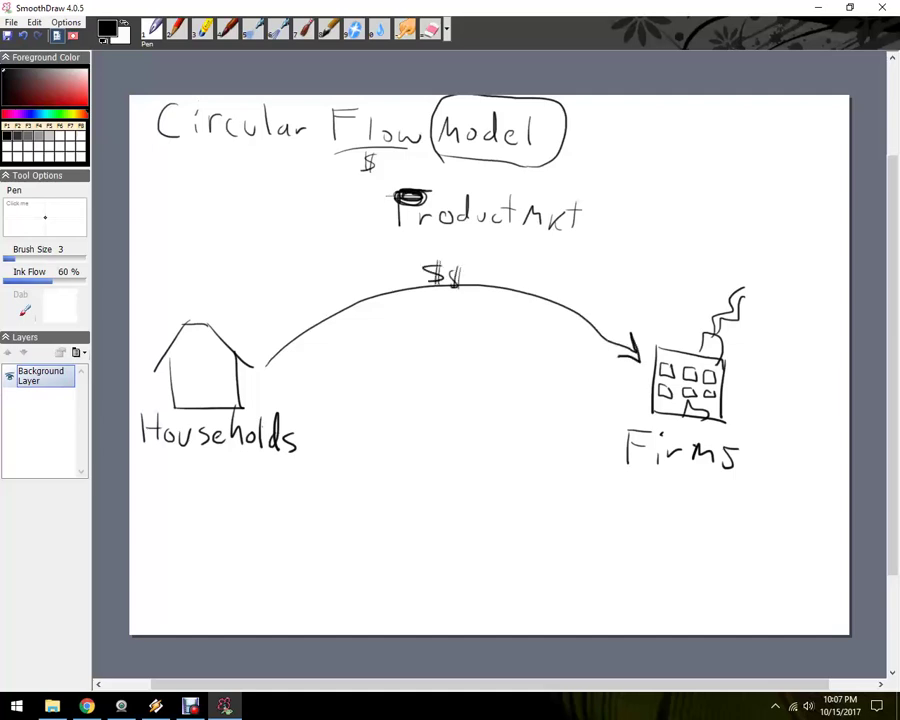
Step: Draw an outer upper arrow from Firms back to Households labelled "goods or service", and darken letters in the "Product Mkt" heading
mouse_move(668, 345)
mouse_down()
mouse_move(593, 281)
mouse_move(442, 236)
mouse_move(340, 255)
mouse_move(262, 324)
mouse_move(282, 312)
mouse_up()
mouse_move(436, 241)
mouse_down()
mouse_move(428, 258)
mouse_move(482, 239)
mouse_move(488, 258)
mouse_up()
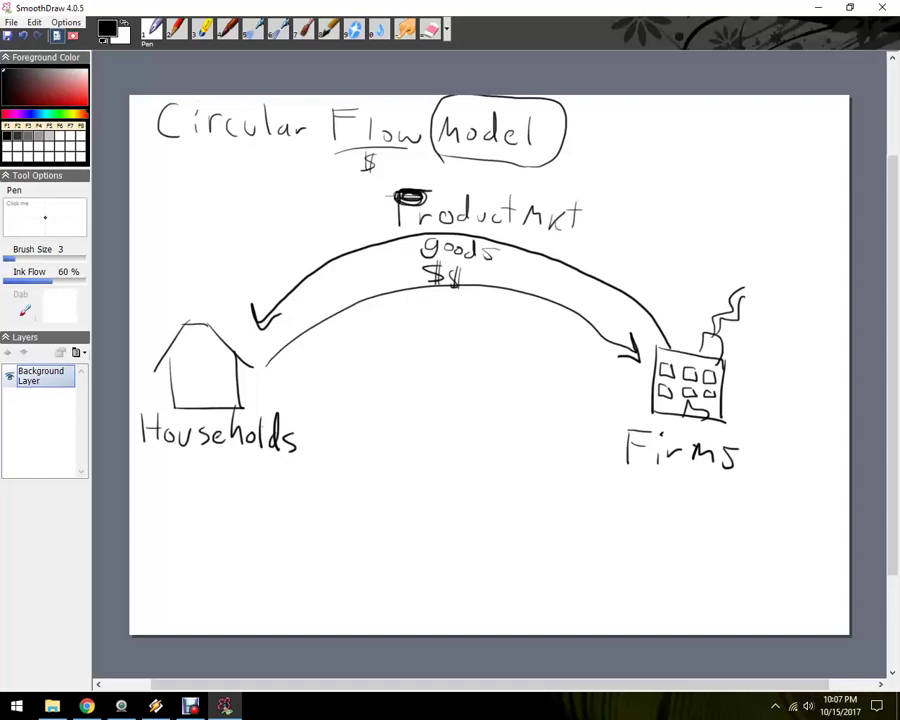
drag(515, 253, 529, 253)
mouse_move(547, 262)
mouse_down()
mouse_move(540, 271)
mouse_move(568, 277)
mouse_up()
drag(569, 278, 589, 290)
click(581, 277)
drag(591, 289, 598, 293)
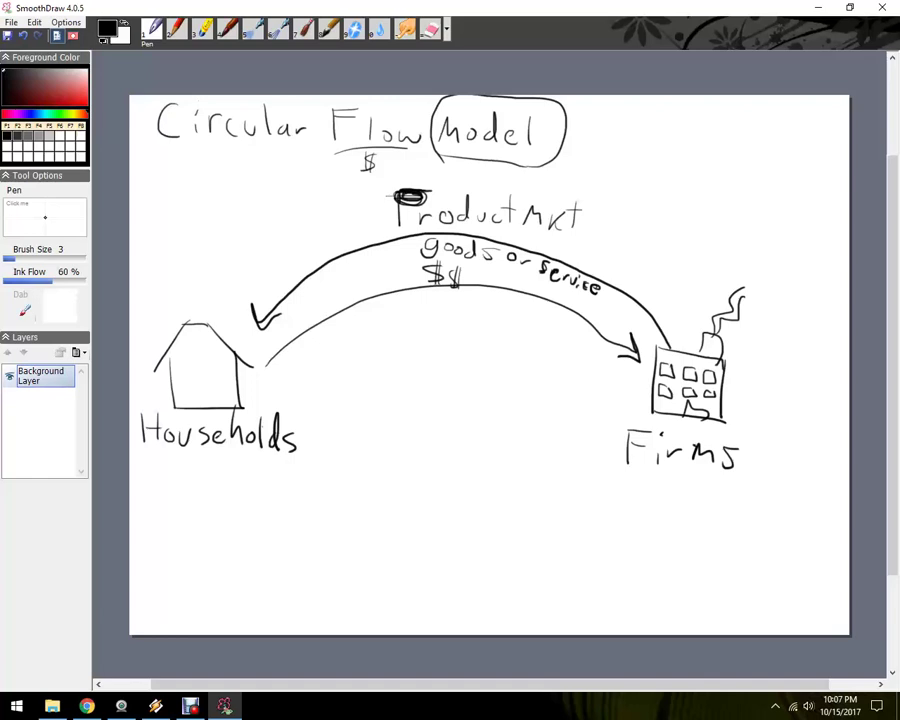
mouse_move(448, 209)
mouse_down()
mouse_move(402, 223)
mouse_move(404, 199)
mouse_up()
Step: Draw a lower curved arrow from Households to Firms and write "land, labor, capital" above it
mouse_move(224, 450)
mouse_down()
mouse_move(318, 518)
mouse_move(540, 546)
mouse_move(665, 503)
mouse_move(685, 472)
mouse_move(688, 492)
mouse_up()
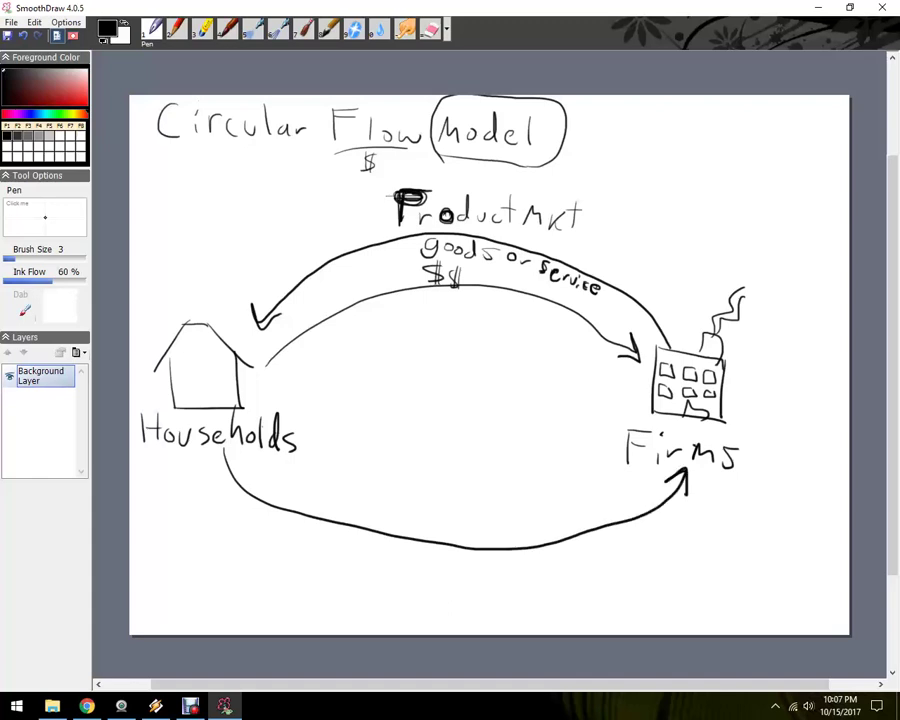
mouse_move(338, 477)
mouse_down()
mouse_move(335, 508)
mouse_move(377, 508)
mouse_up()
mouse_move(388, 480)
mouse_down()
mouse_move(380, 508)
mouse_move(396, 522)
mouse_up()
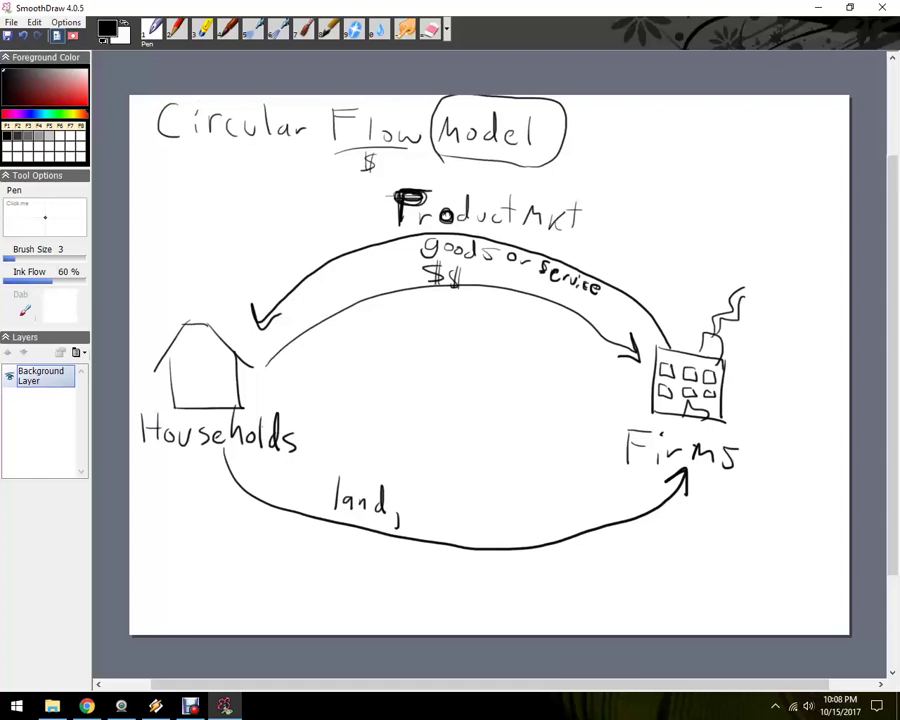
drag(419, 486, 419, 494)
drag(425, 511, 437, 510)
drag(441, 492, 443, 514)
mouse_move(455, 504)
mouse_down()
mouse_move(476, 506)
mouse_move(442, 512)
mouse_move(444, 499)
mouse_move(482, 535)
mouse_move(501, 520)
mouse_move(533, 512)
mouse_move(546, 519)
mouse_up()
drag(541, 510, 563, 516)
drag(570, 496, 571, 516)
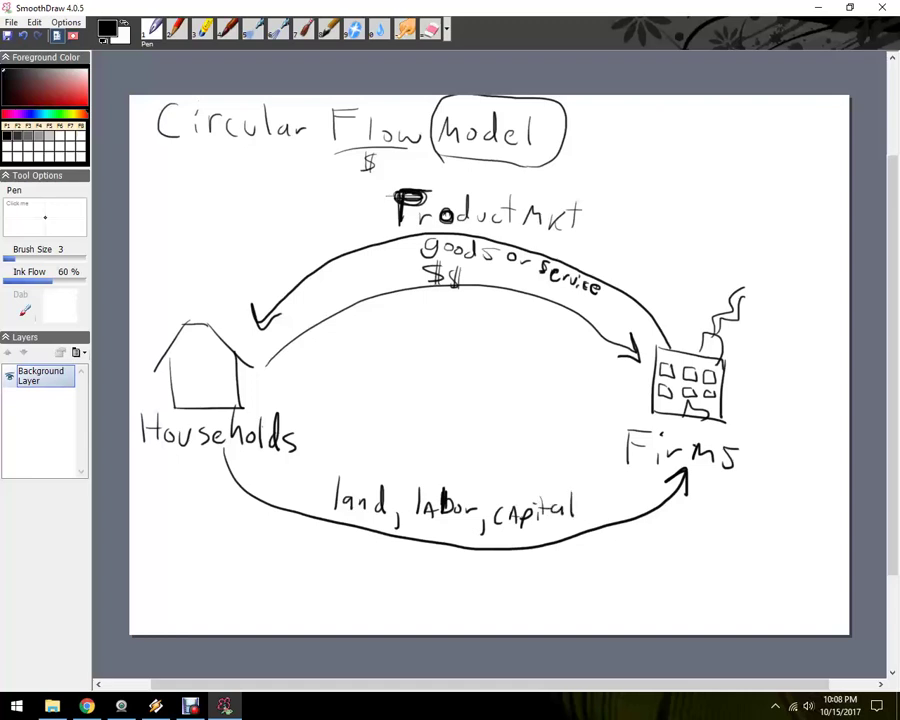
Step: Draw an outer lower arrow from Firms back to Households, mark it with a dollar sign and write "Factor market" beneath
mouse_move(736, 478)
mouse_down()
mouse_move(735, 492)
mouse_move(683, 539)
mouse_move(581, 569)
mouse_move(455, 585)
mouse_move(232, 550)
mouse_move(182, 470)
mouse_move(202, 480)
mouse_up()
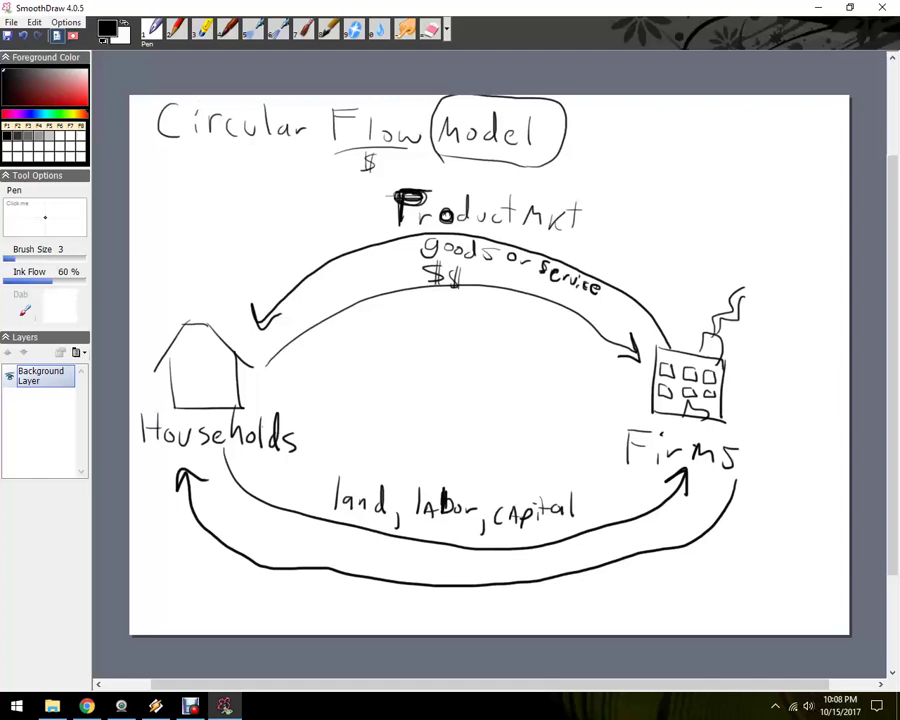
drag(465, 592, 460, 612)
drag(390, 608, 389, 630)
mouse_move(389, 607)
mouse_down()
mouse_move(402, 606)
mouse_move(417, 629)
mouse_up()
drag(407, 623, 417, 622)
drag(424, 618, 432, 627)
mouse_move(426, 617)
mouse_down()
mouse_move(468, 614)
mouse_move(507, 626)
mouse_up()
mouse_move(509, 626)
mouse_down()
mouse_move(518, 615)
mouse_move(530, 627)
mouse_up()
mouse_move(540, 608)
mouse_down()
mouse_move(539, 626)
mouse_move(558, 624)
mouse_up()
drag(570, 604, 571, 626)
drag(562, 612, 578, 610)
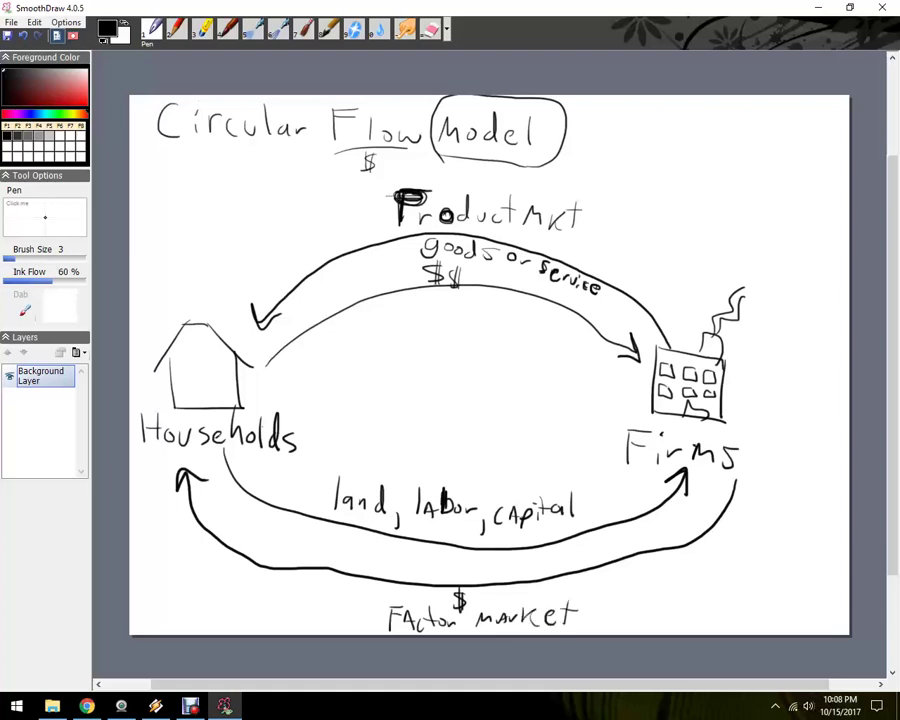
Step: Bracket "land, labor, capital" from above and write "Factors of production" over the bracket
mouse_move(333, 487)
mouse_down()
mouse_move(333, 465)
mouse_move(509, 468)
mouse_move(571, 514)
mouse_up()
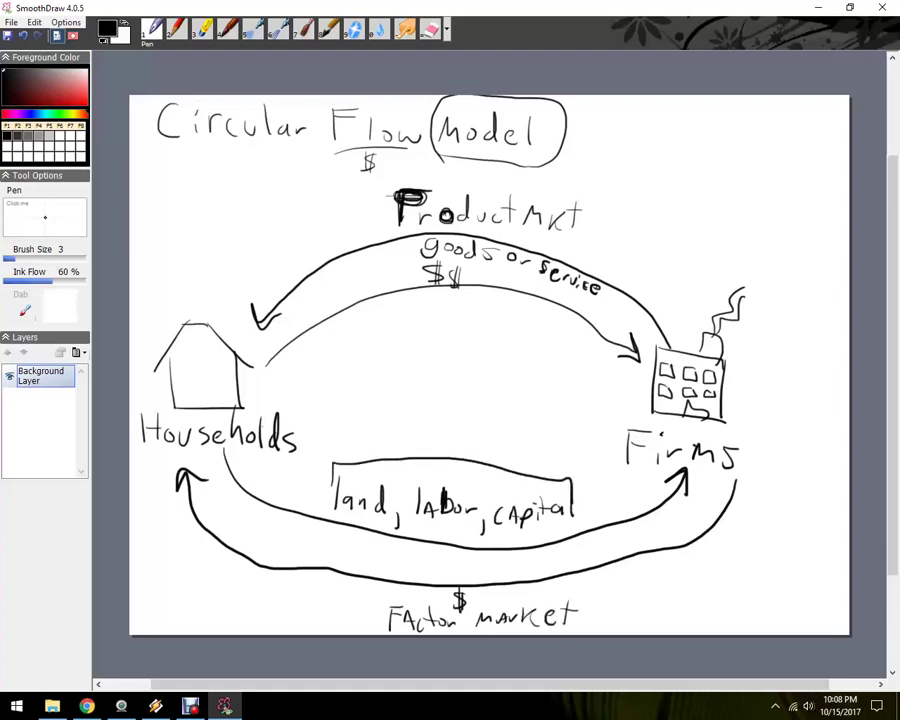
drag(351, 446, 351, 421)
mouse_move(351, 421)
mouse_down()
mouse_move(365, 419)
mouse_move(361, 432)
mouse_up()
drag(378, 434, 386, 445)
mouse_move(398, 425)
mouse_down()
mouse_move(398, 442)
mouse_move(403, 432)
mouse_up()
drag(409, 436, 426, 435)
drag(440, 434, 430, 445)
drag(456, 442, 470, 451)
mouse_move(466, 440)
mouse_down()
mouse_move(478, 439)
mouse_move(498, 463)
mouse_up()
drag(498, 447, 499, 455)
drag(509, 445, 538, 454)
click(546, 454)
mouse_move(540, 436)
mouse_down()
mouse_move(541, 456)
mouse_move(559, 447)
mouse_move(563, 458)
mouse_up()
drag(571, 443, 571, 460)
drag(566, 450, 612, 478)
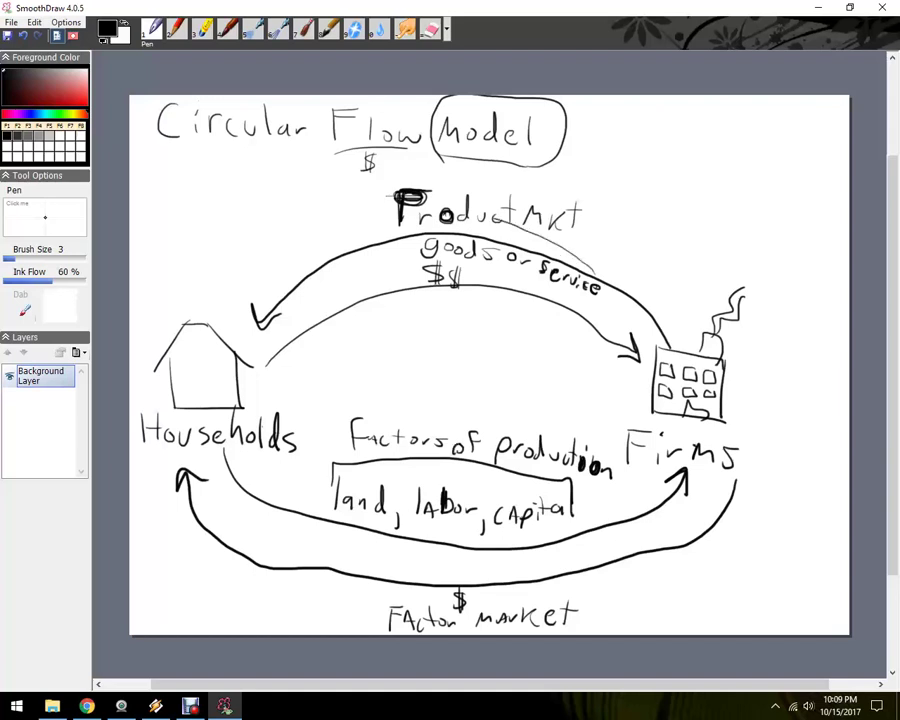
mouse_move(470, 229)
mouse_down()
mouse_move(430, 288)
mouse_move(585, 250)
mouse_move(569, 245)
mouse_up()
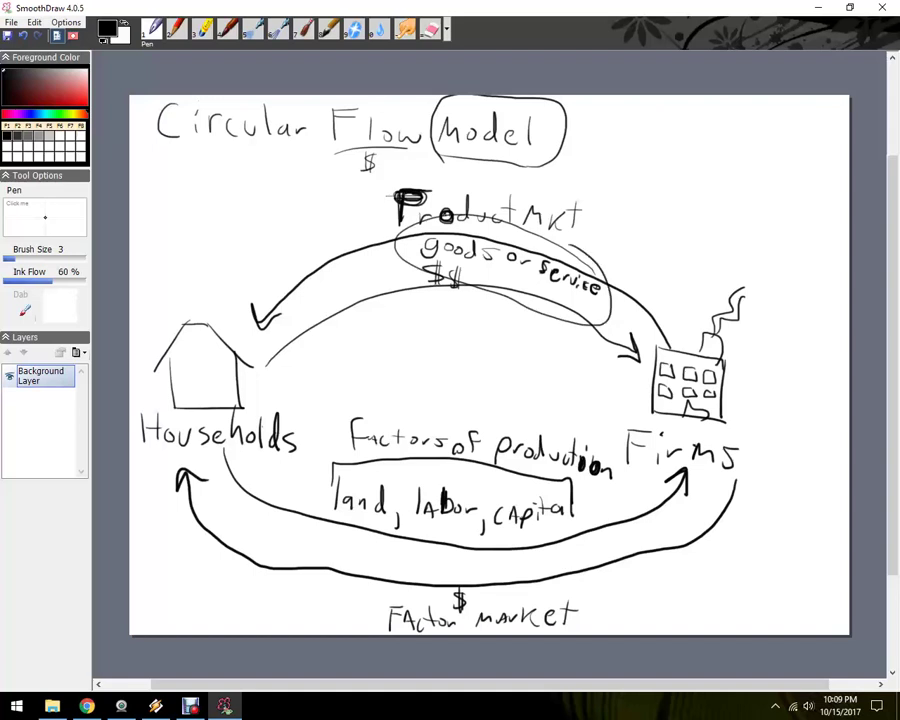
key(ctrl+z)
key(ctrl+z)
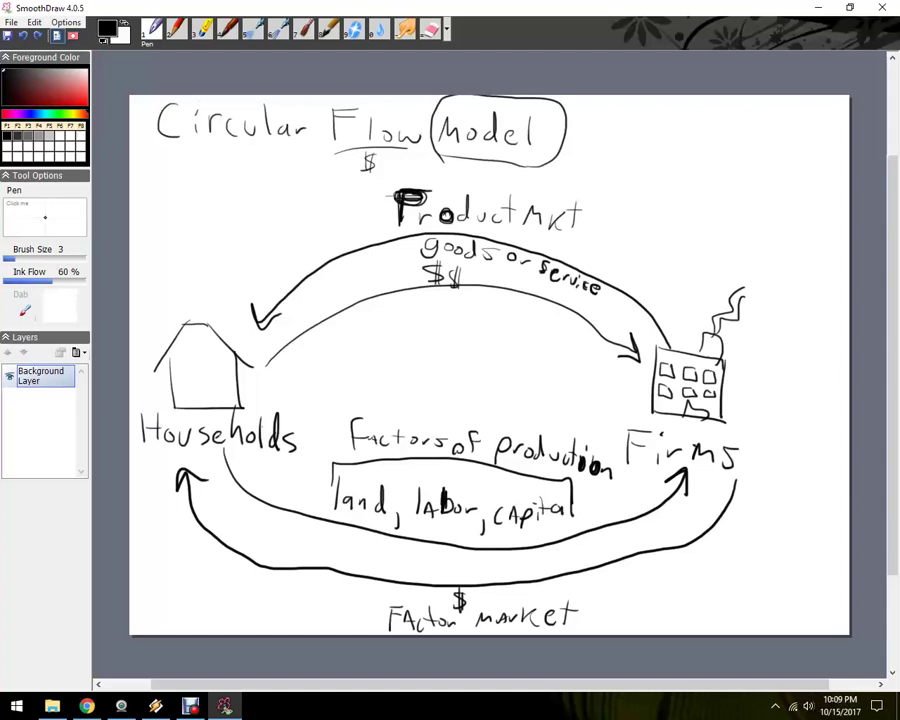
Step: Write "rent, wages, dividends" between the two lower arrows, and undo the circle around capital and dividends
mouse_move(315, 549)
mouse_down()
mouse_move(315, 563)
mouse_move(327, 550)
mouse_move(363, 562)
mouse_up()
mouse_move(355, 551)
mouse_down()
mouse_move(368, 550)
mouse_move(359, 567)
mouse_move(381, 578)
mouse_move(411, 562)
mouse_move(433, 584)
mouse_move(455, 573)
mouse_move(477, 586)
mouse_up()
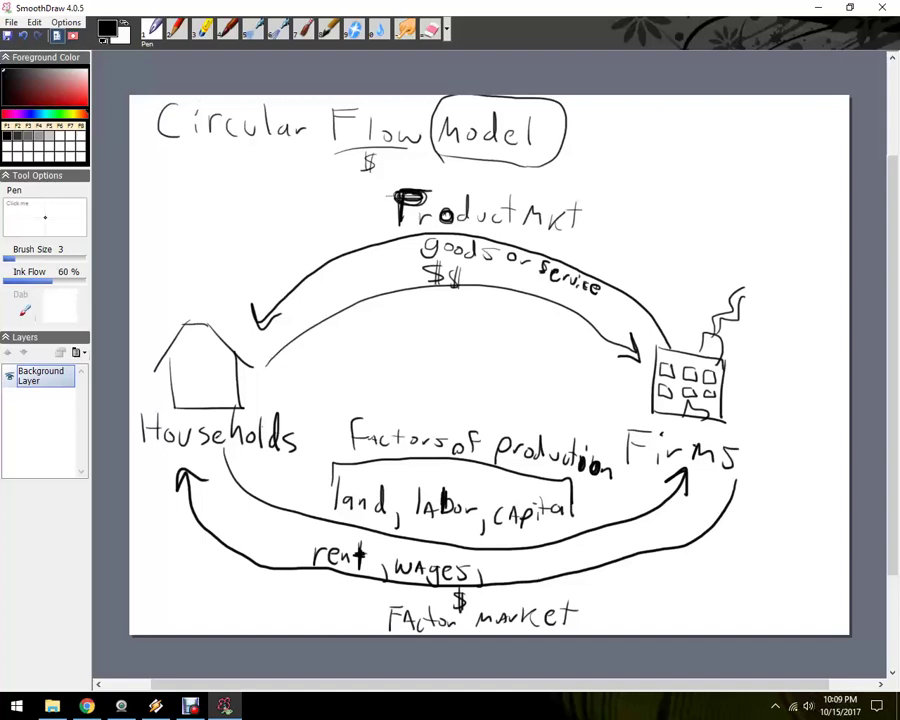
mouse_move(505, 558)
mouse_down()
mouse_move(504, 574)
mouse_move(525, 564)
mouse_move(530, 571)
mouse_move(545, 549)
mouse_move(553, 563)
mouse_up()
mouse_move(556, 568)
mouse_down()
mouse_move(572, 548)
mouse_move(578, 562)
mouse_move(598, 520)
mouse_move(545, 488)
mouse_move(482, 500)
mouse_move(480, 580)
mouse_move(606, 566)
mouse_up()
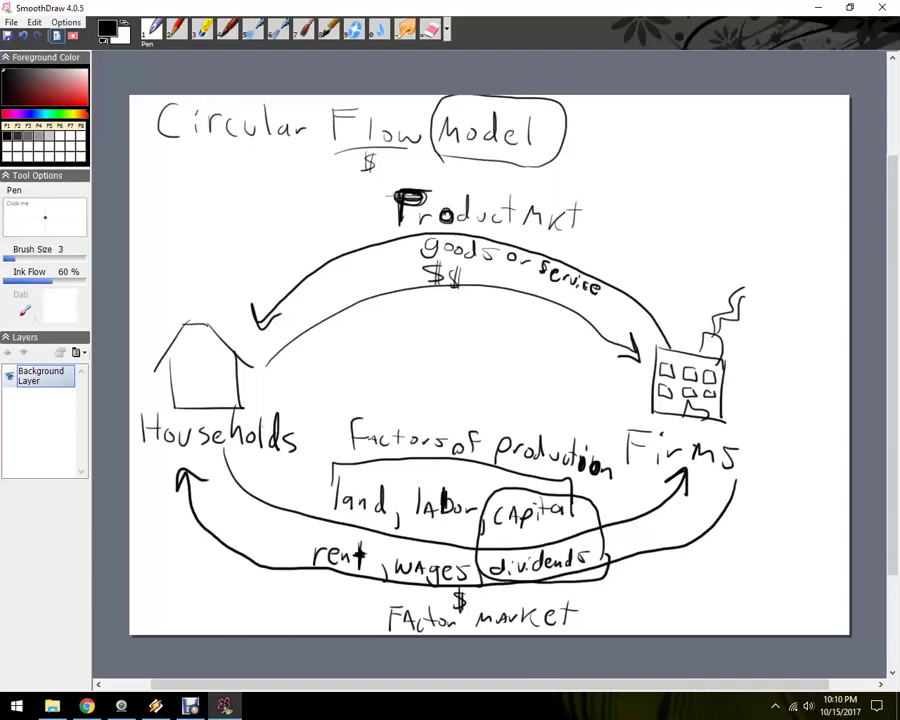
key(ctrl+z)
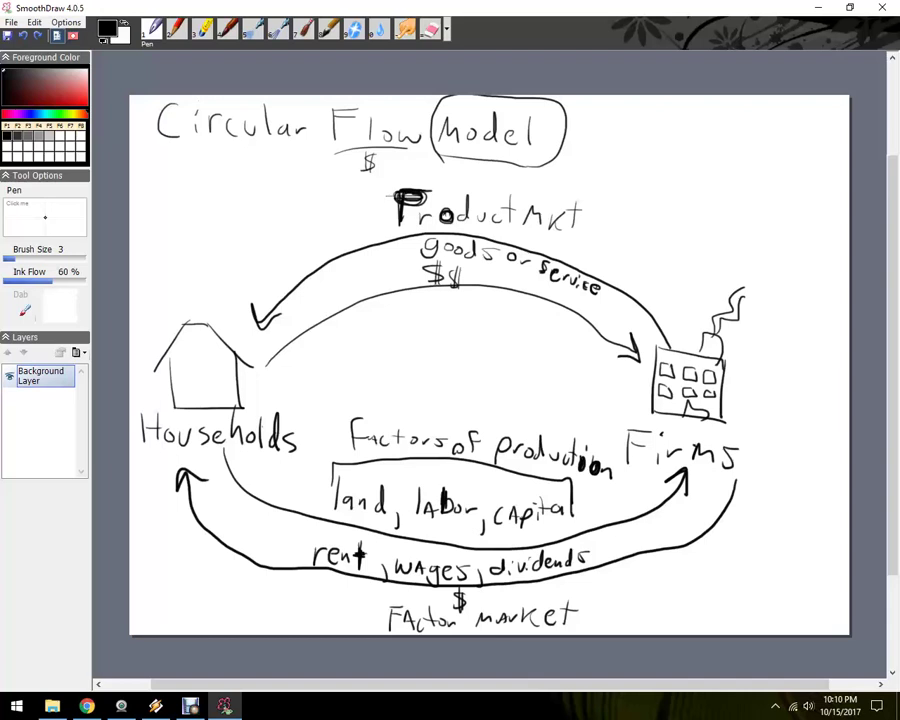
Step: Set the pen to light pink, scribble a test stroke under the title and circle the product market's goods or service label
click(16, 114)
click(82, 76)
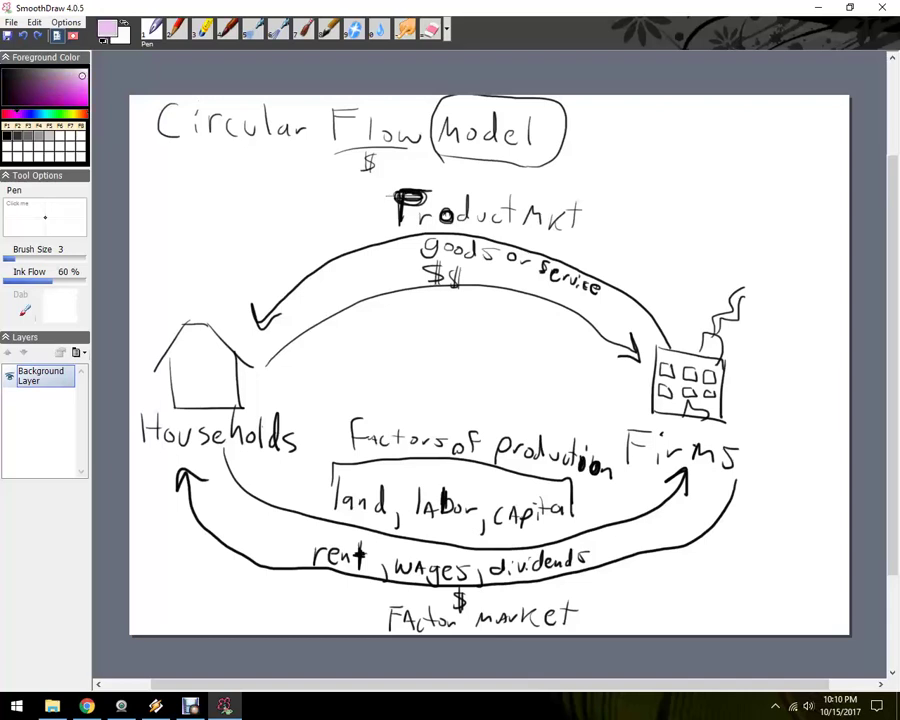
drag(149, 183, 204, 198)
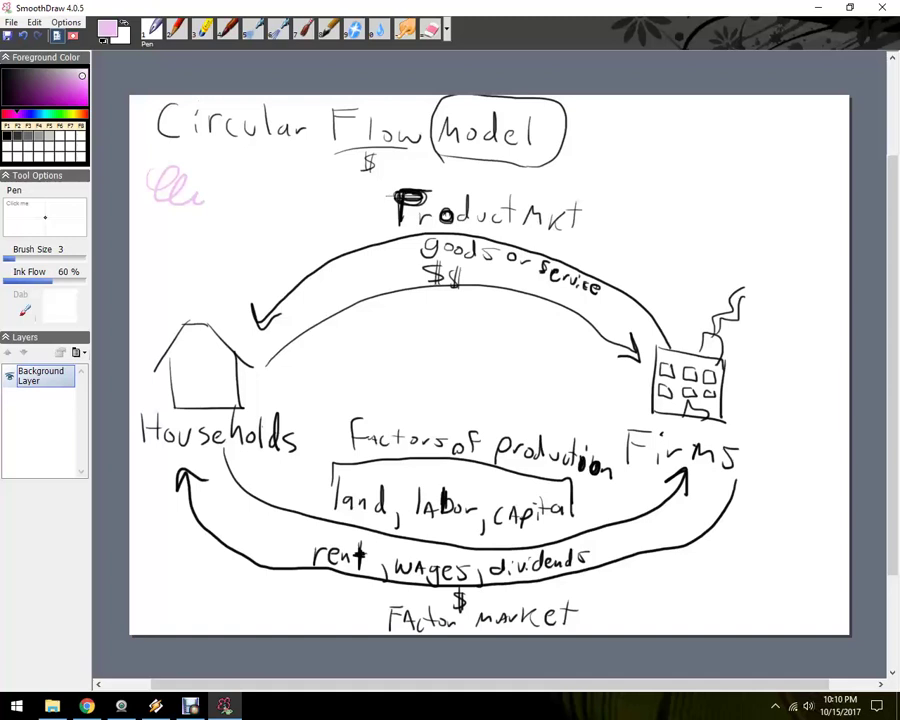
mouse_move(607, 278)
mouse_down()
mouse_move(462, 204)
mouse_move(528, 305)
mouse_move(544, 200)
mouse_move(567, 334)
mouse_move(460, 204)
mouse_up()
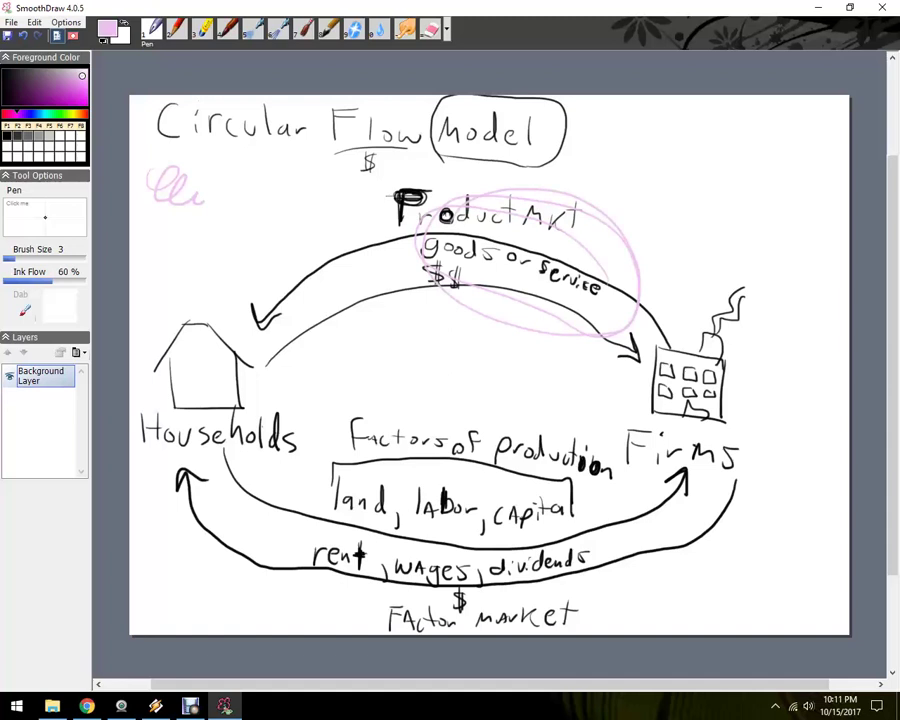
Step: Change the pen to light blue, then circle the upper dollar signs and the Firms factory
drag(53, 113, 43, 113)
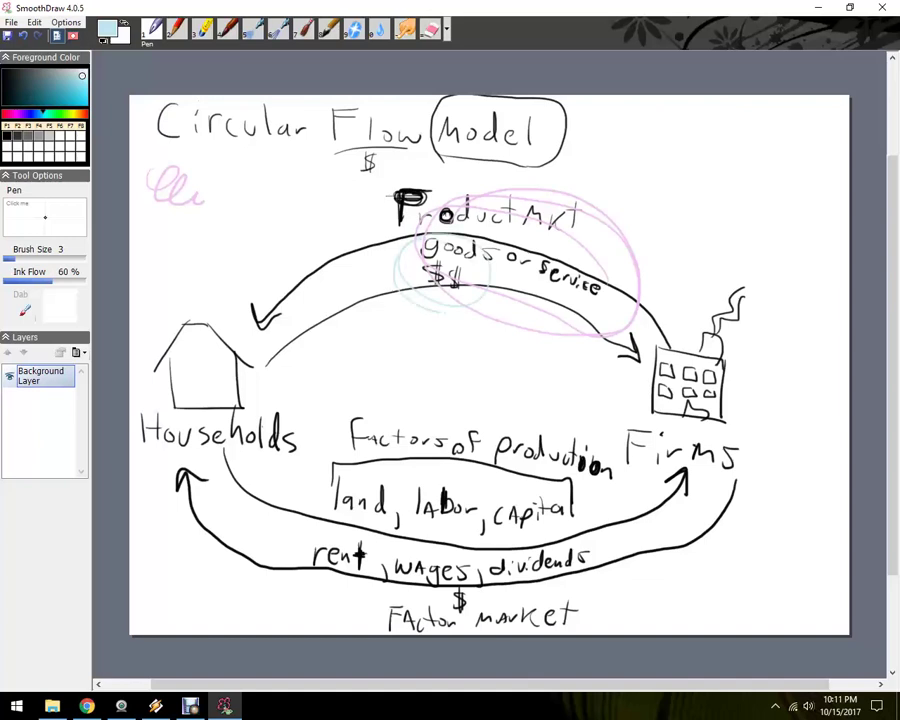
mouse_move(420, 245)
mouse_down()
mouse_move(485, 300)
mouse_move(440, 320)
mouse_up()
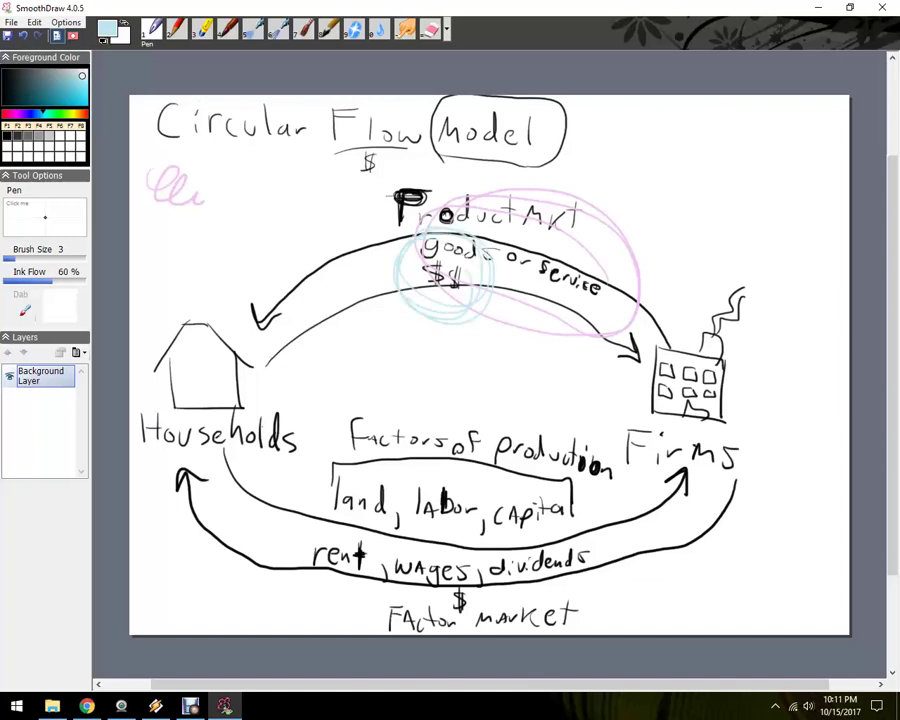
mouse_move(697, 304)
mouse_down()
mouse_move(750, 410)
mouse_move(620, 426)
mouse_move(760, 370)
mouse_up()
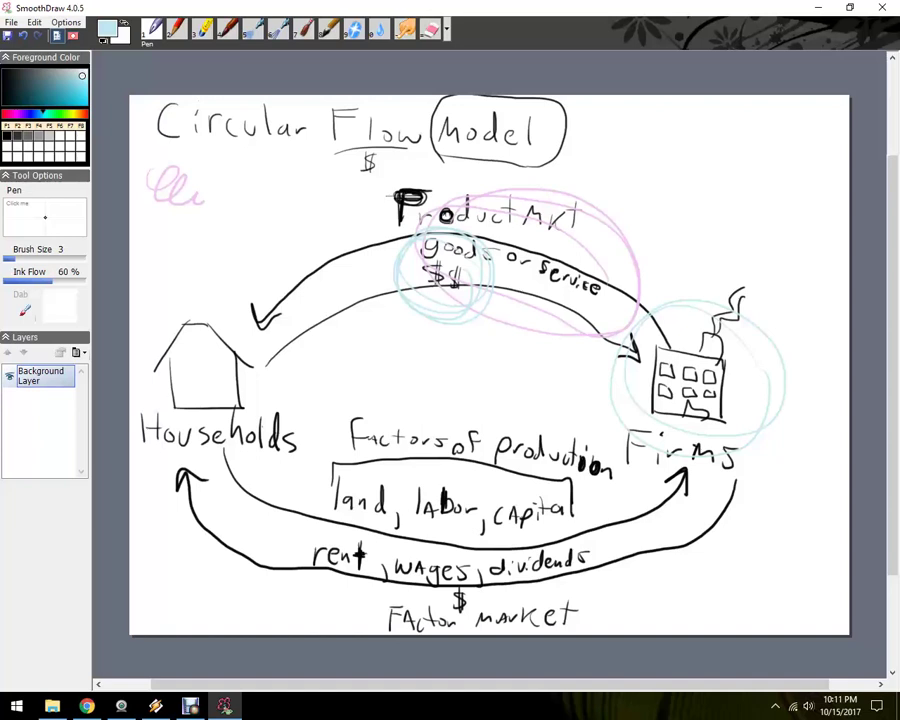
Step: Underline land, labor and capital, plus rent, wages and dividends, in light blue
drag(337, 512, 381, 515)
drag(420, 523, 466, 525)
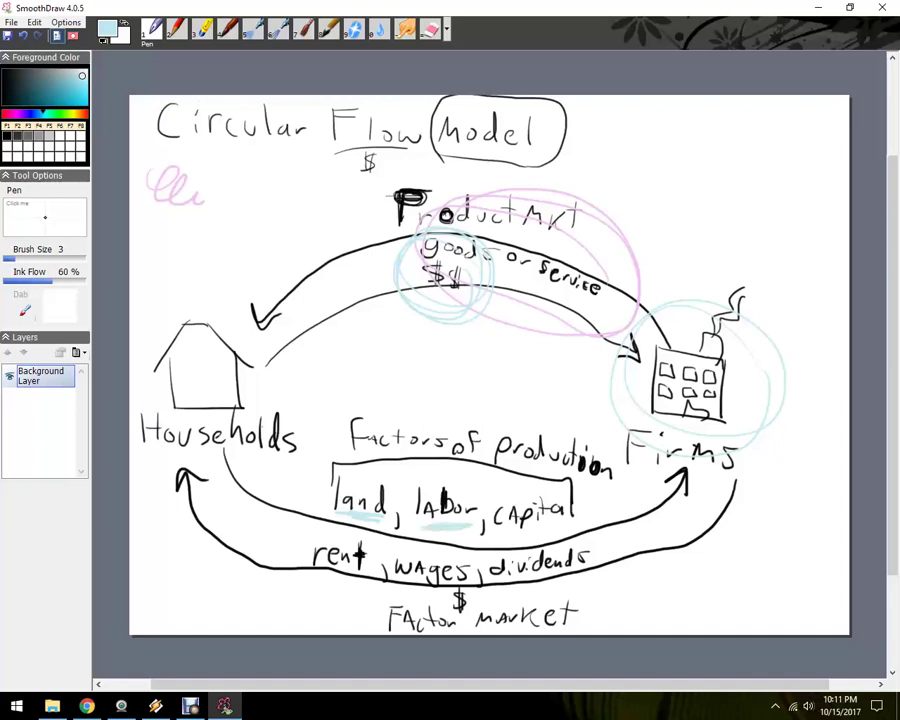
drag(521, 526, 564, 525)
drag(321, 575, 454, 595)
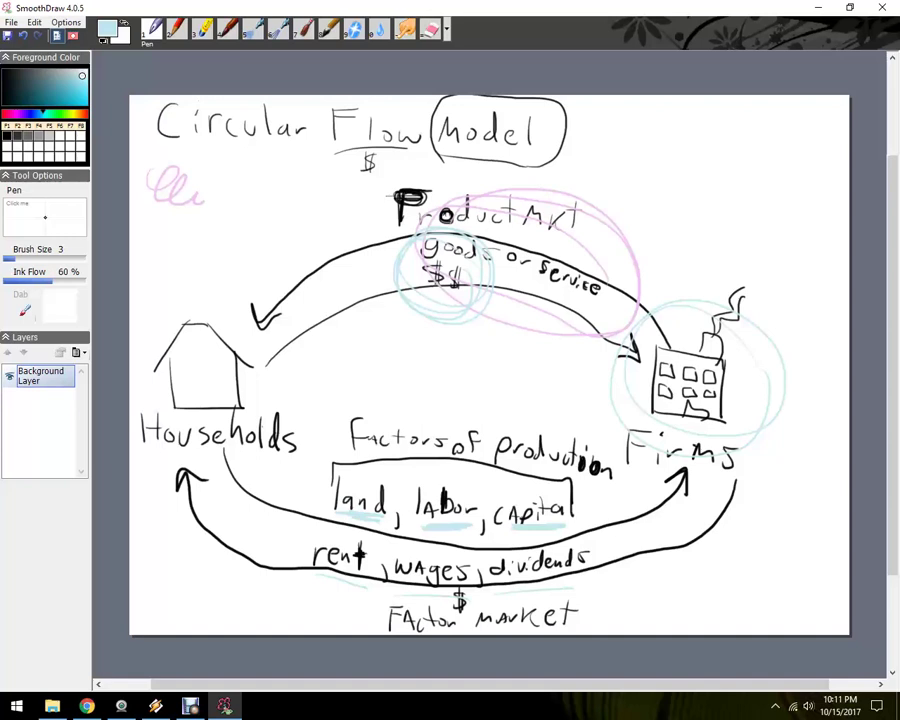
Step: Change the pen to light orange, raise the ink flow to 92% and scribble a mark inside the Households house
click(72, 113)
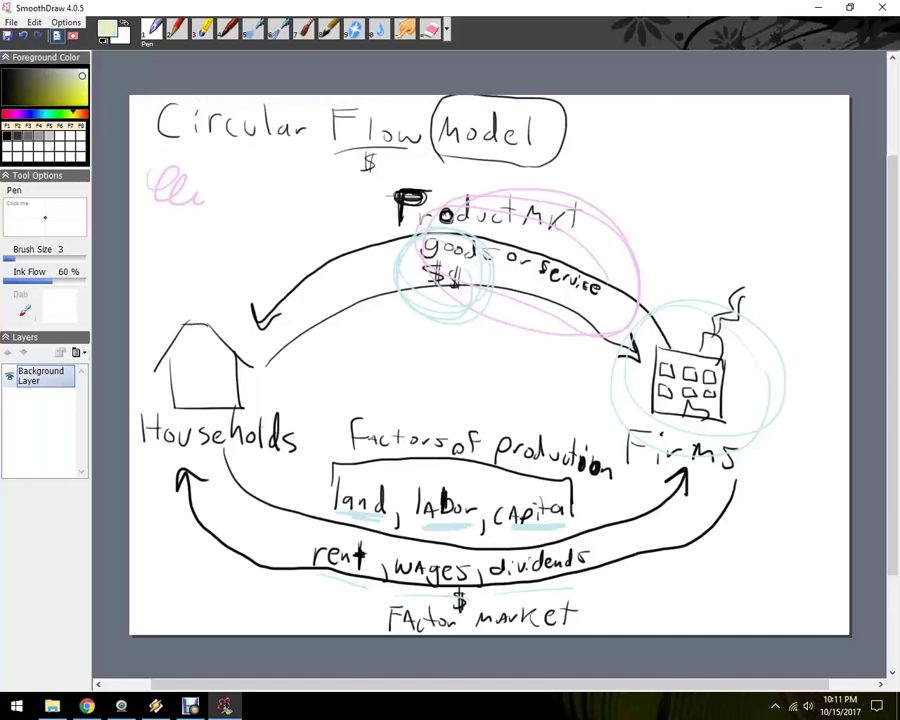
click(83, 113)
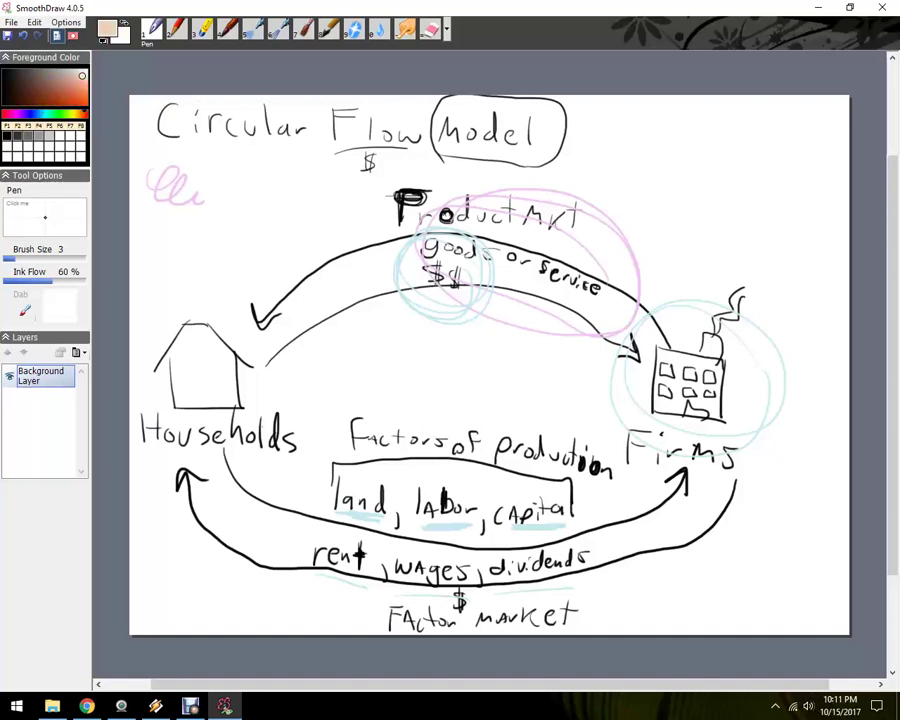
drag(192, 357, 213, 396)
mouse_move(213, 358)
mouse_down()
mouse_move(188, 390)
mouse_move(196, 397)
mouse_up()
click(71, 281)
drag(71, 281, 80, 281)
mouse_move(201, 350)
mouse_down()
mouse_move(184, 376)
mouse_move(209, 378)
mouse_up()
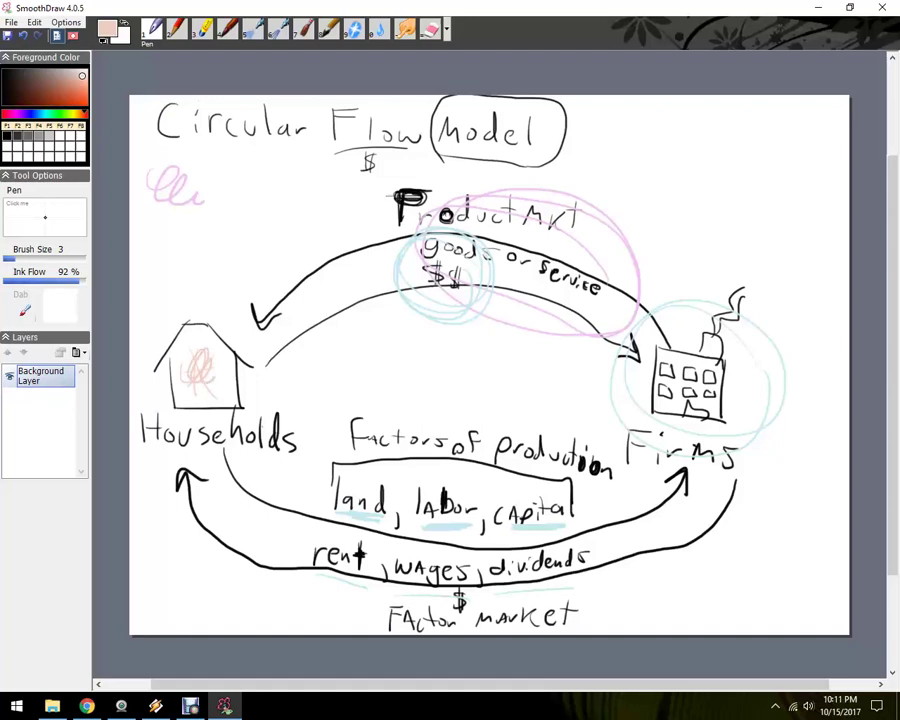
Step: Circle "goods or service" in light orange and trace large loops around the whole circular flow
mouse_move(489, 242)
mouse_down()
mouse_move(425, 208)
mouse_move(424, 220)
mouse_move(455, 226)
mouse_up()
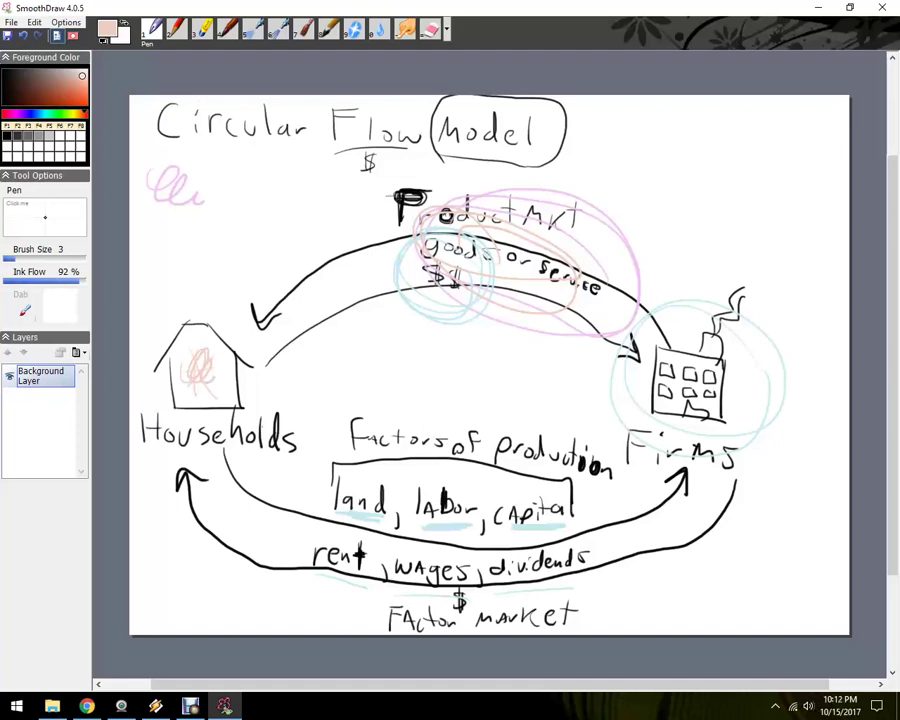
mouse_move(250, 388)
mouse_down()
mouse_move(632, 305)
mouse_move(266, 446)
mouse_move(612, 330)
mouse_move(385, 535)
mouse_up()
mouse_move(345, 505)
mouse_down()
mouse_move(598, 331)
mouse_move(458, 521)
mouse_move(540, 258)
mouse_up()
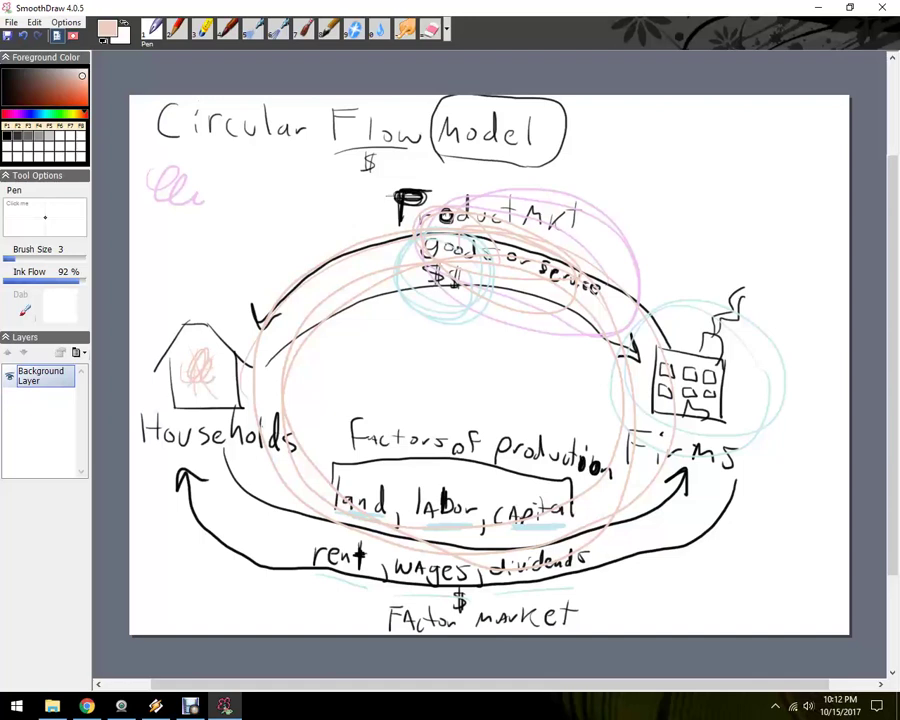
Step: Draw light orange arrows toward the diagram's centre from the upper dollar signs and from land, labor and capital
mouse_move(451, 290)
mouse_down()
mouse_move(445, 358)
mouse_move(459, 345)
mouse_up()
drag(372, 496, 383, 388)
mouse_move(371, 399)
mouse_down()
mouse_move(383, 387)
mouse_move(389, 403)
mouse_up()
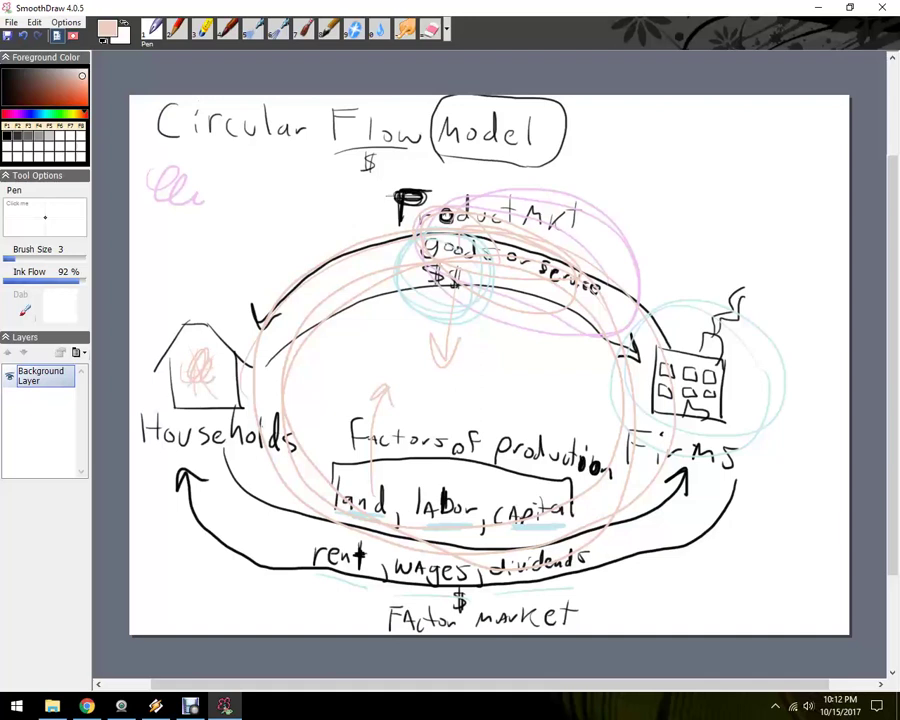
mouse_move(424, 484)
mouse_down()
mouse_move(412, 399)
mouse_move(428, 407)
mouse_up()
mouse_move(512, 500)
mouse_down()
mouse_move(472, 420)
mouse_move(479, 409)
mouse_move(503, 422)
mouse_move(486, 416)
mouse_up()
Step: Write "gov't" in light orange at the centre of the diagram, where the arrows meet
drag(512, 369, 542, 380)
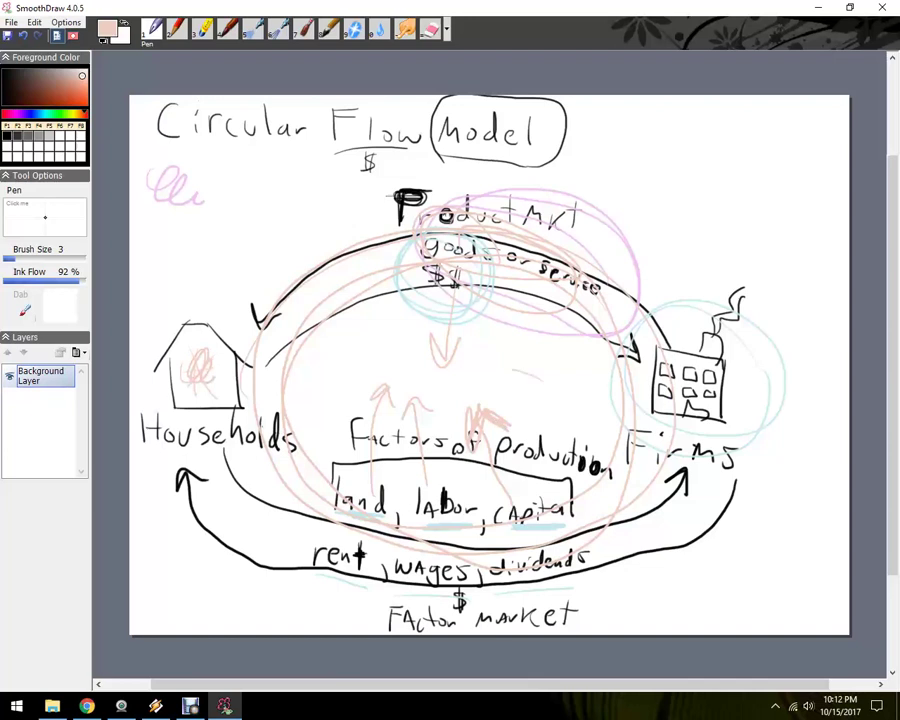
mouse_move(441, 381)
mouse_down()
mouse_move(444, 403)
mouse_move(428, 400)
mouse_up()
mouse_move(458, 382)
mouse_down()
mouse_move(486, 393)
mouse_move(499, 376)
mouse_up()
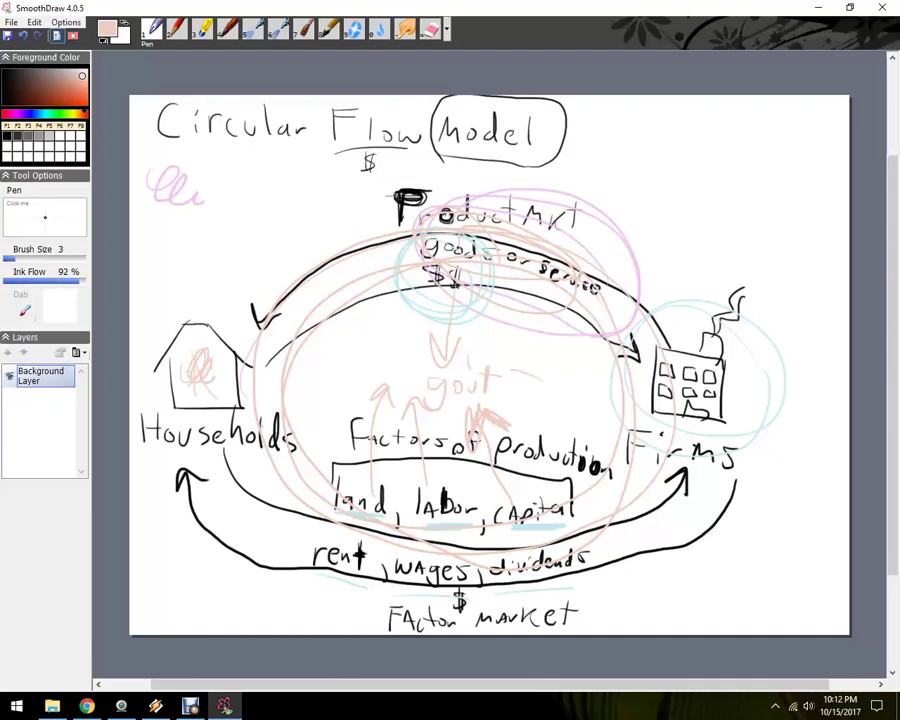